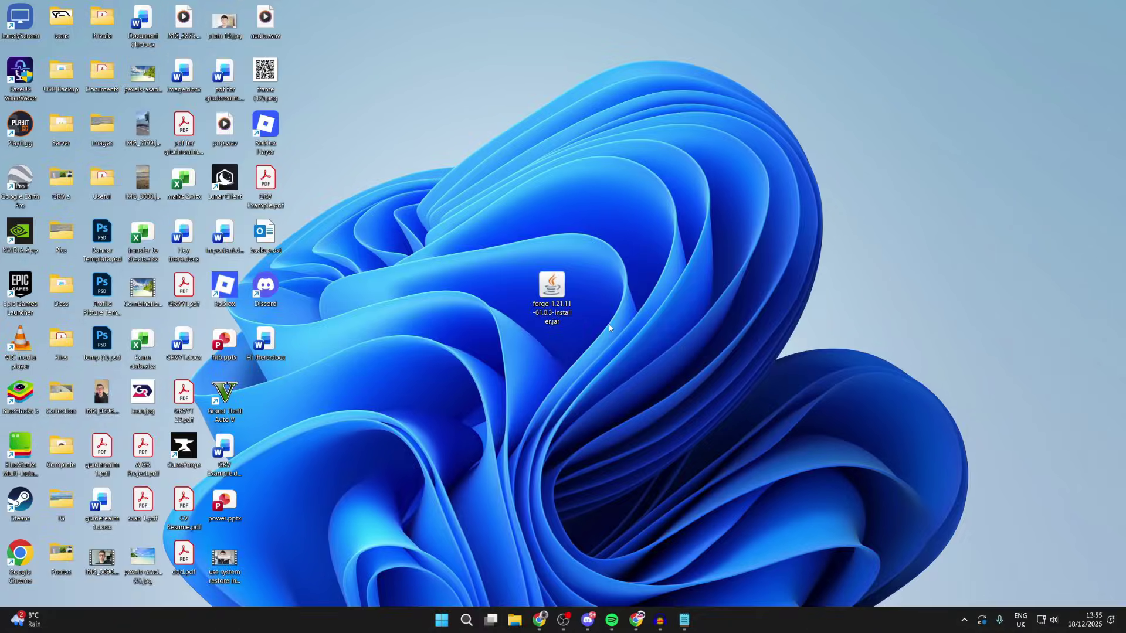
- Search for 'java' in Google Chrome
click(551, 294)
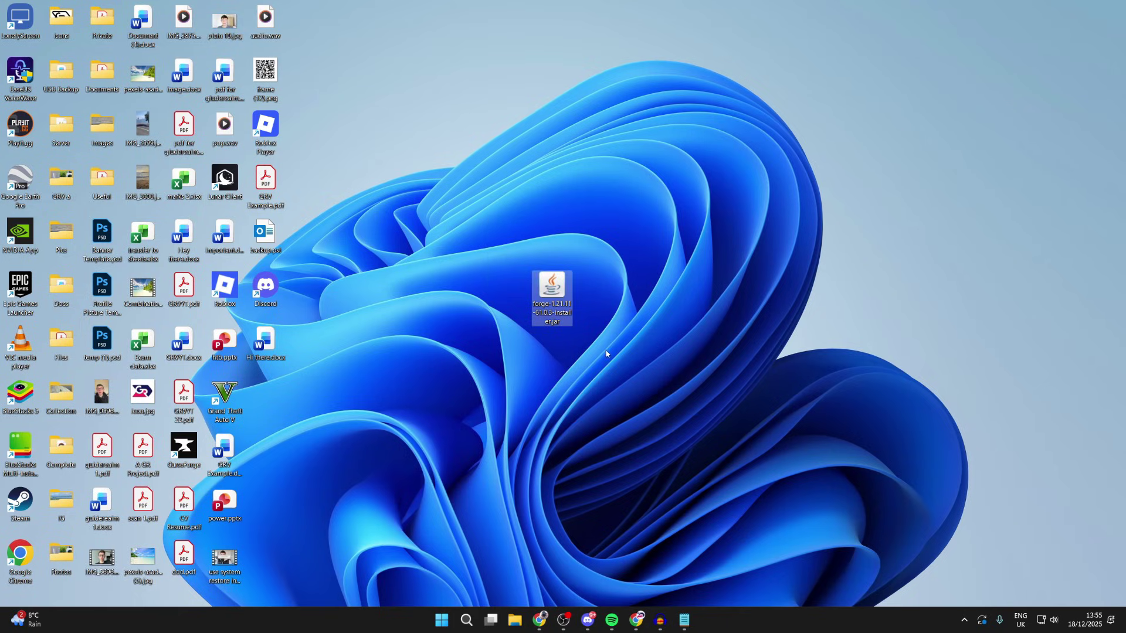
click(571, 221)
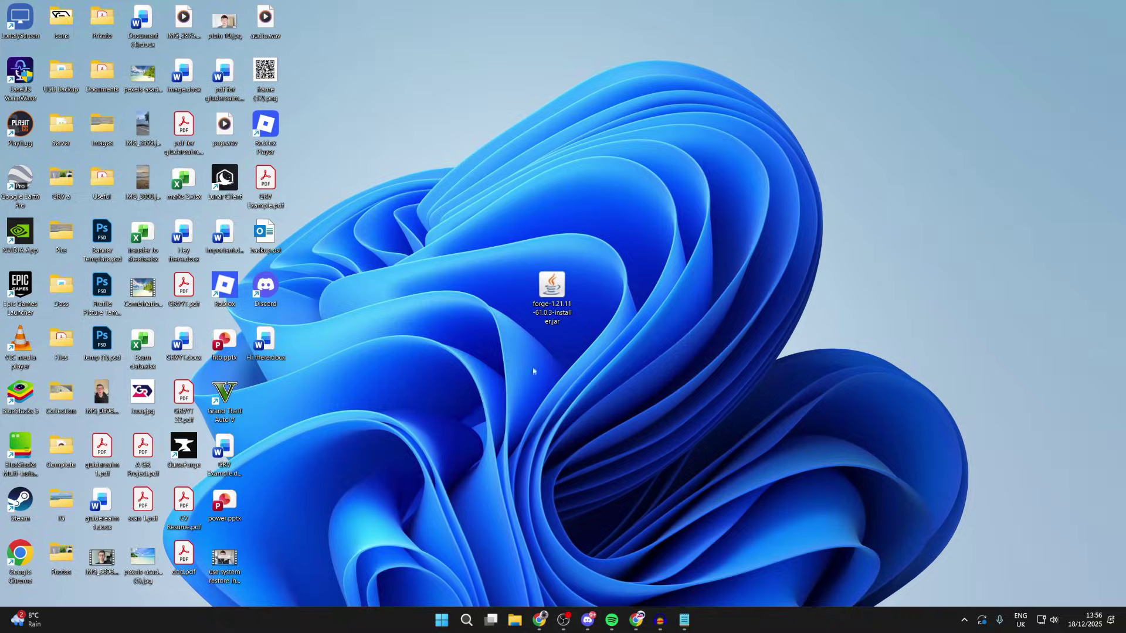
click(638, 620)
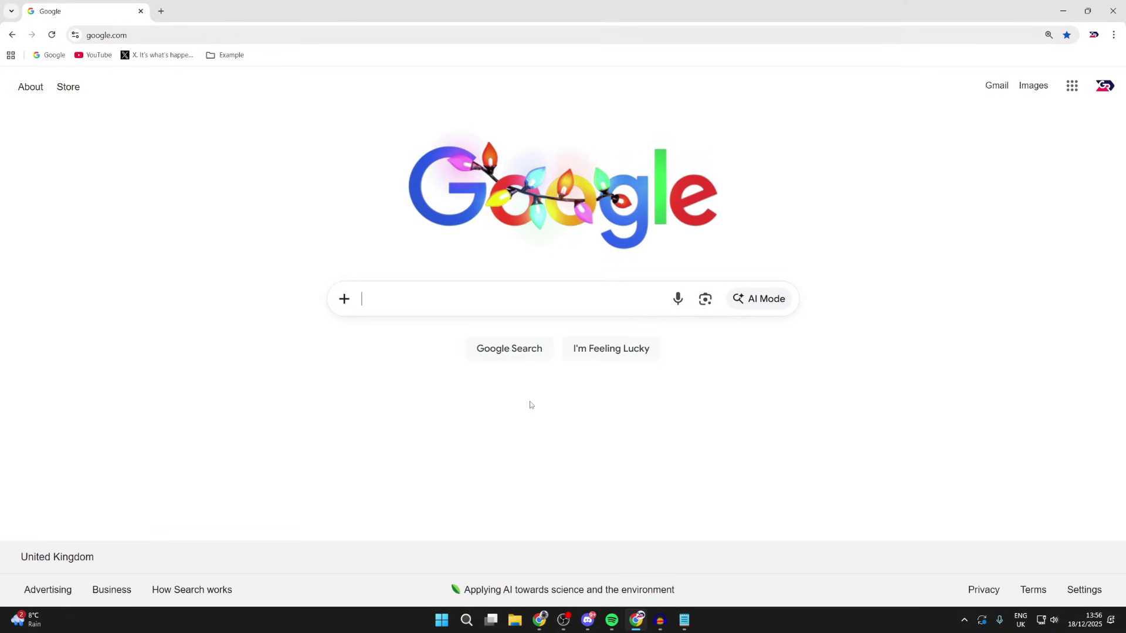
text(java)
key(Return)
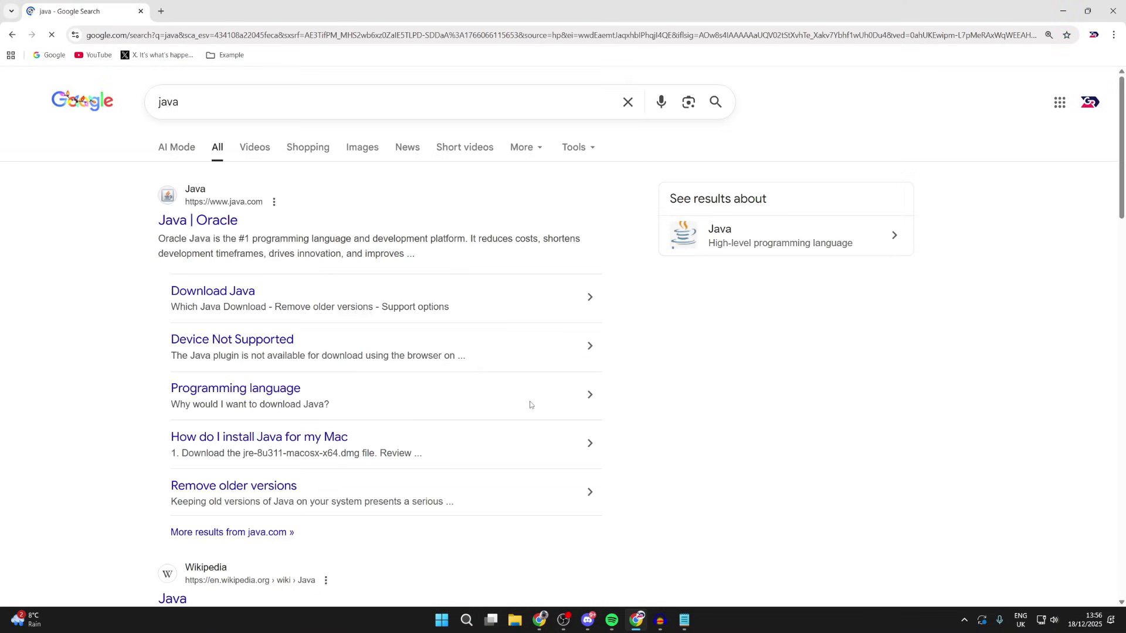
- Download the Java 8 Update 471 desktop installer from java.com, declining cookies
click(198, 220)
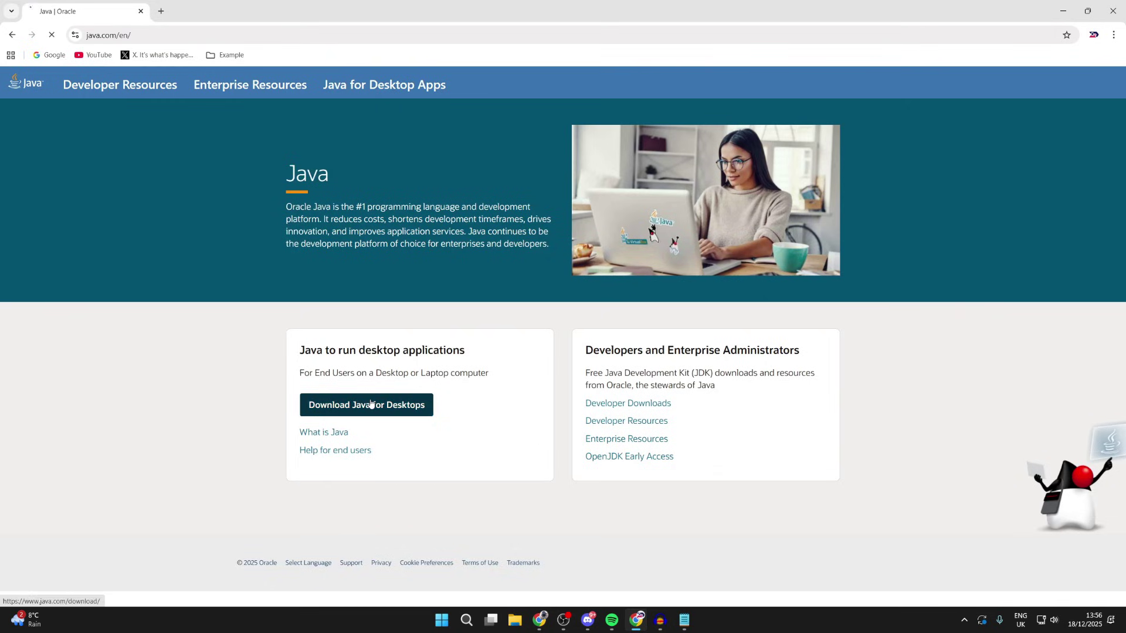
click(366, 405)
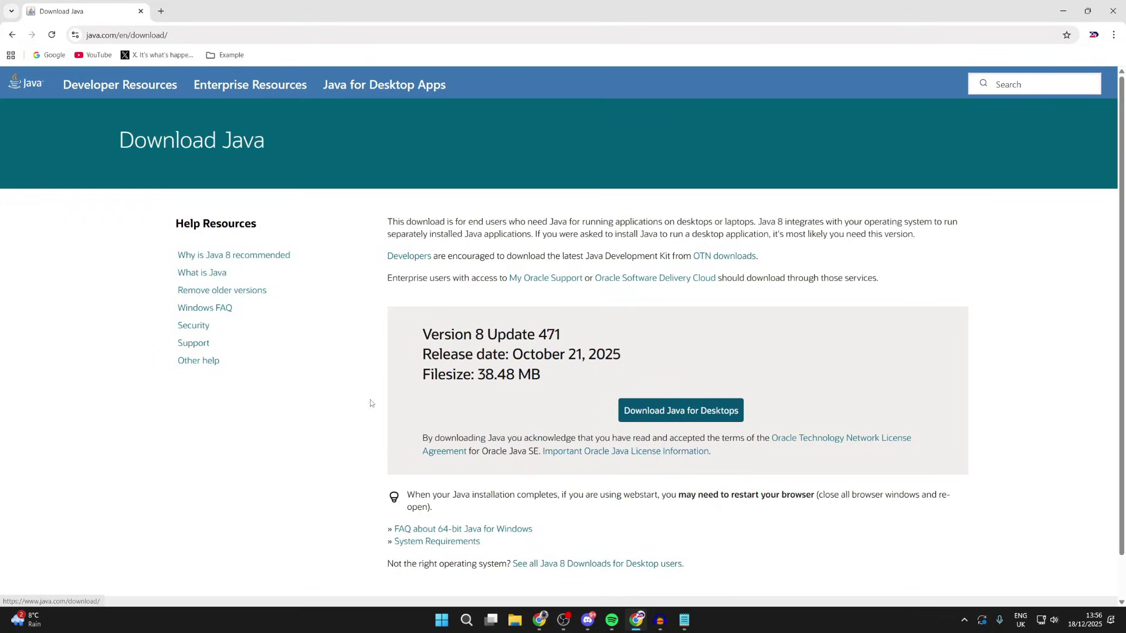
click(659, 410)
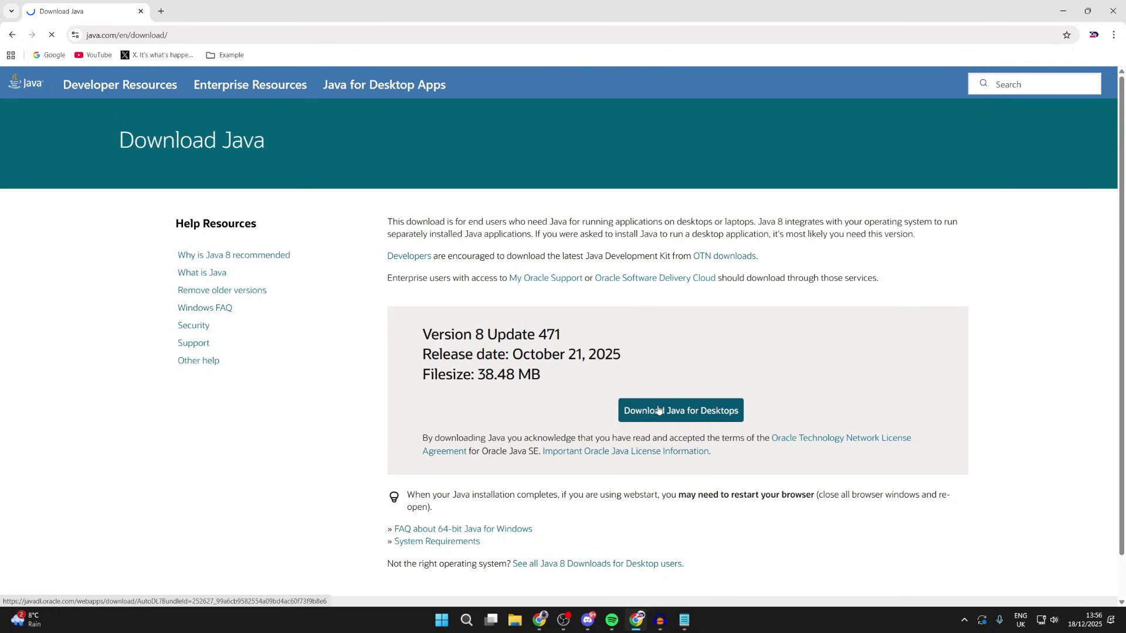
right_click(516, 621)
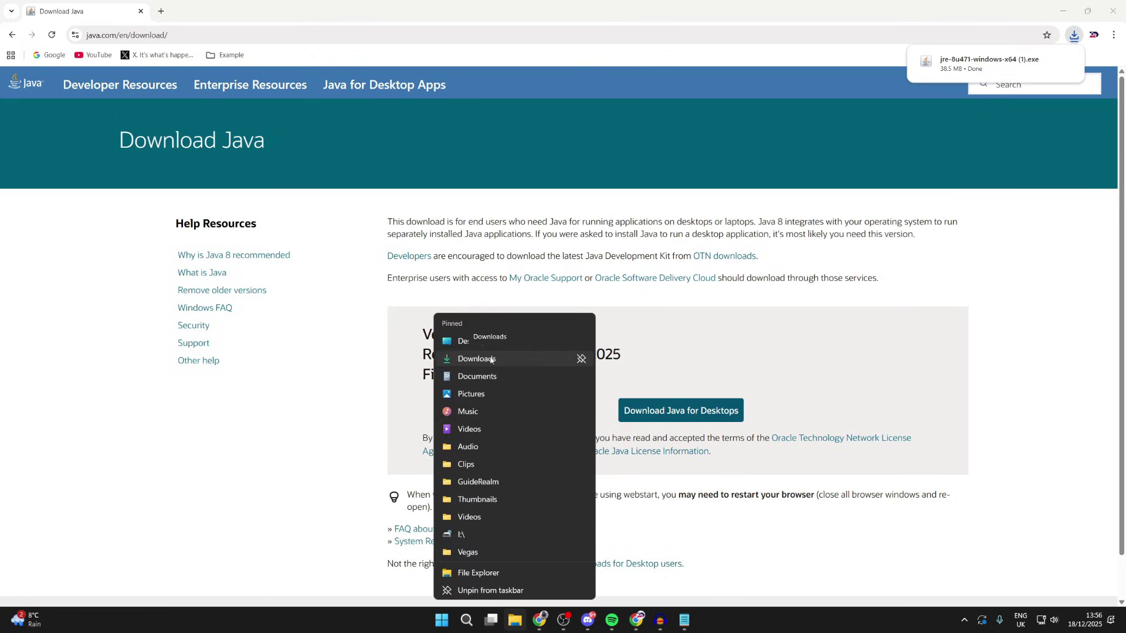
- Install Java 8 Update 471 by running jre-8u471-windows-x64 (1).exe from Downloads
click(475, 358)
click(281, 334)
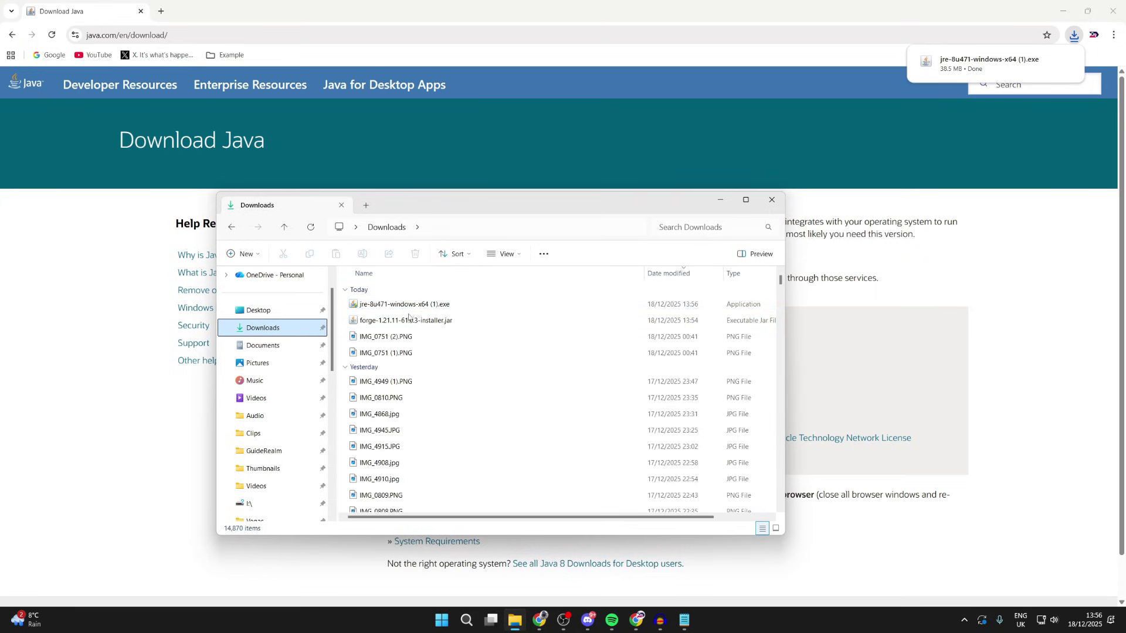
click(400, 304)
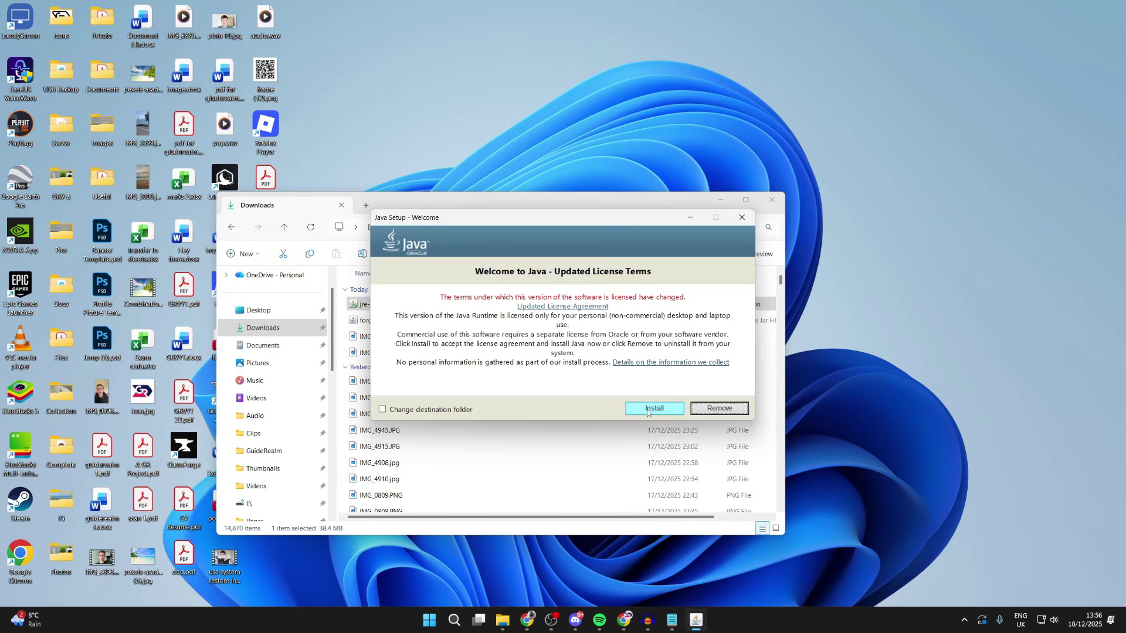
click(653, 408)
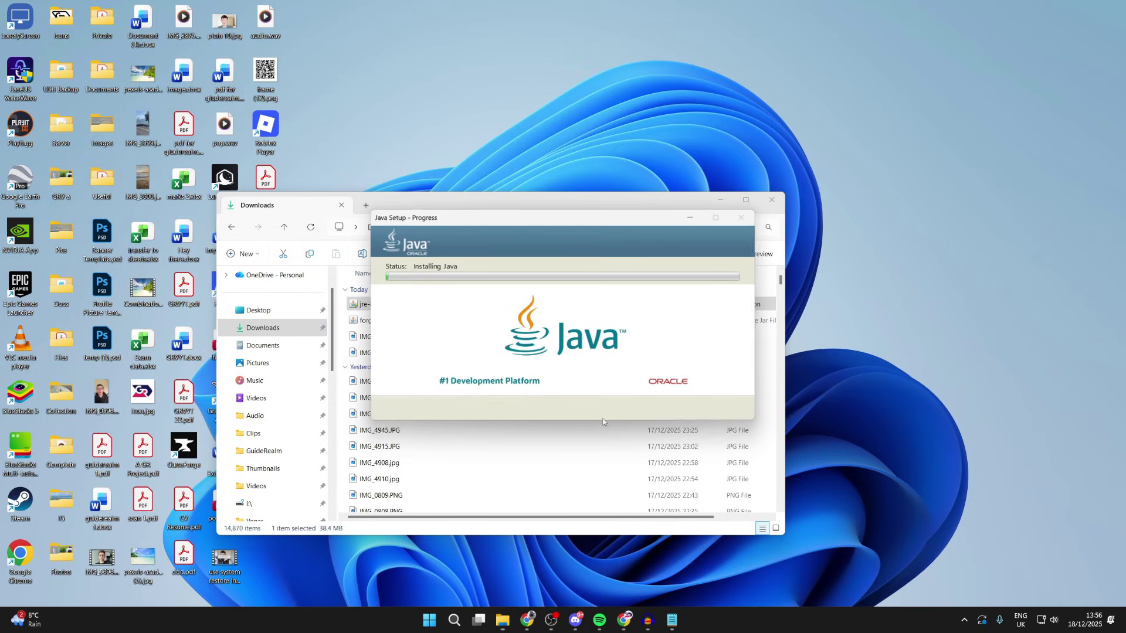
click(771, 198)
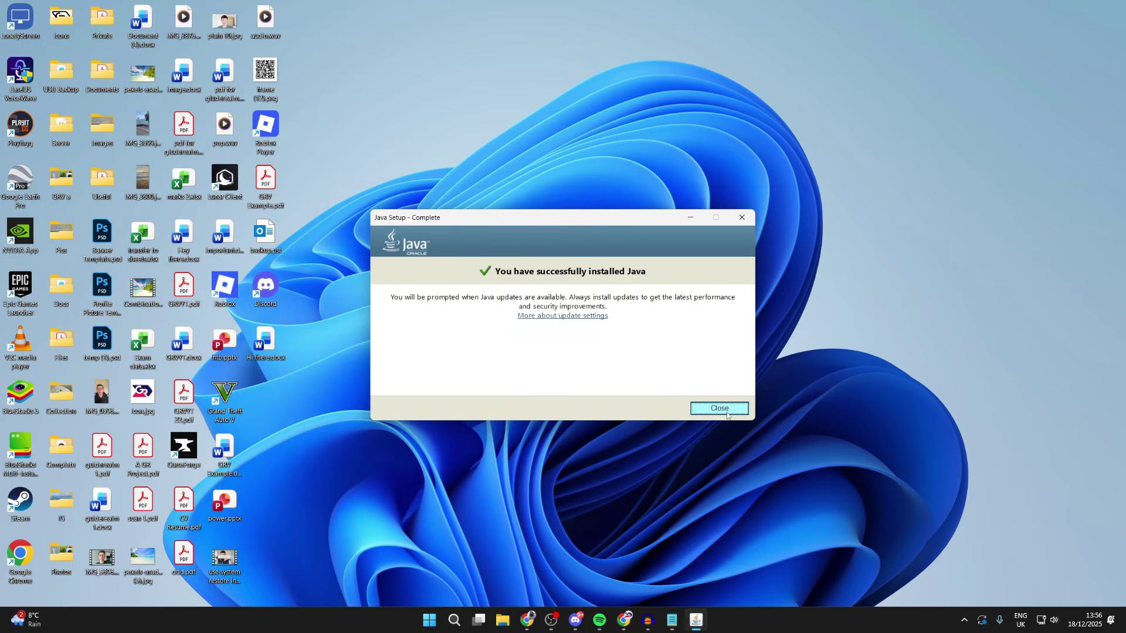
click(719, 408)
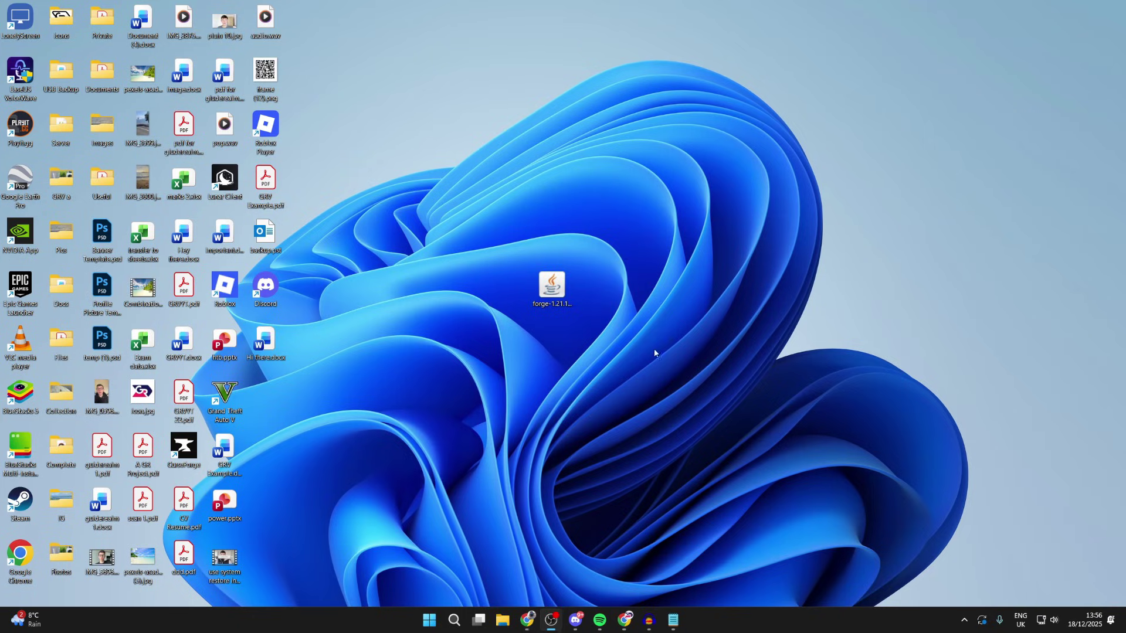
- Open the forge installer .jar with Java(TM) Platform SE binary
right_click(551, 287)
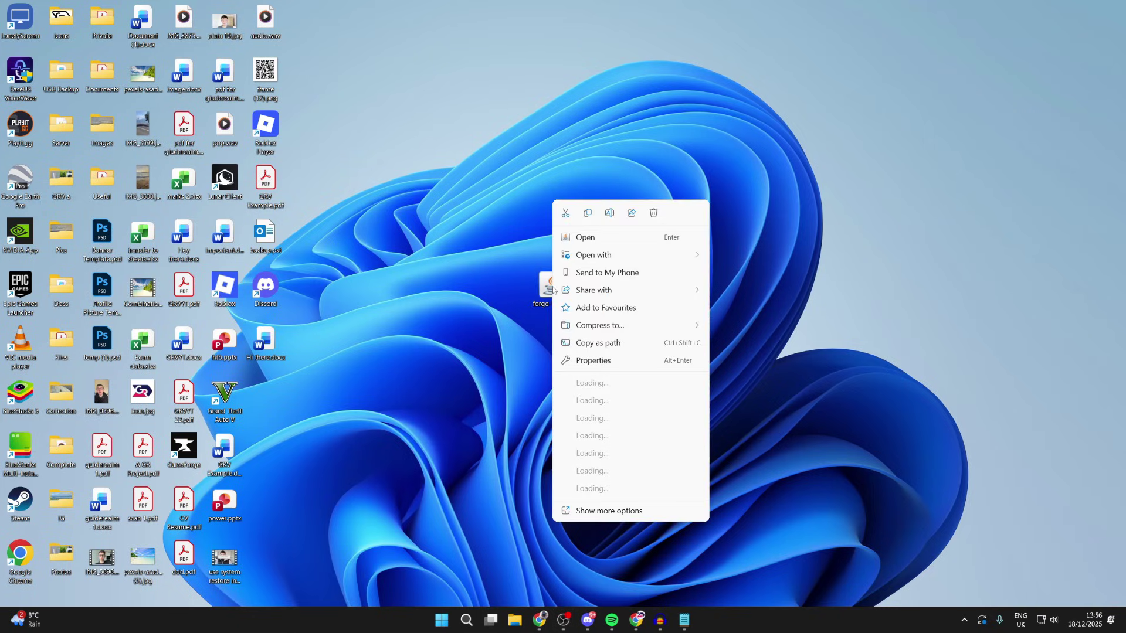
click(579, 255)
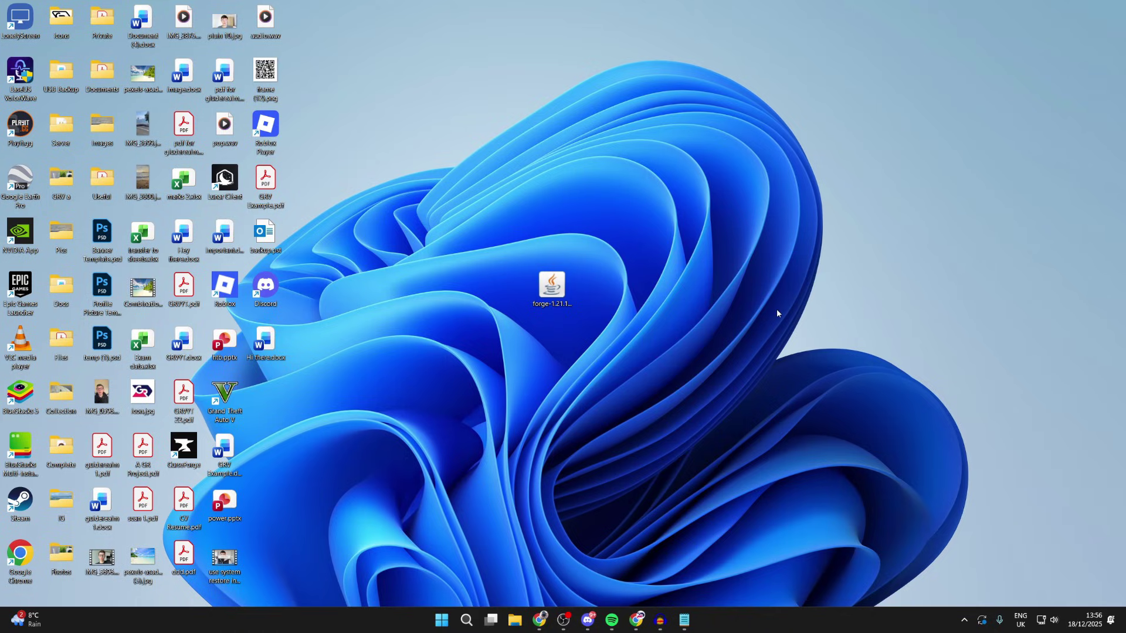
scroll(554, 296, down, 5)
scroll(554, 318, up, 5)
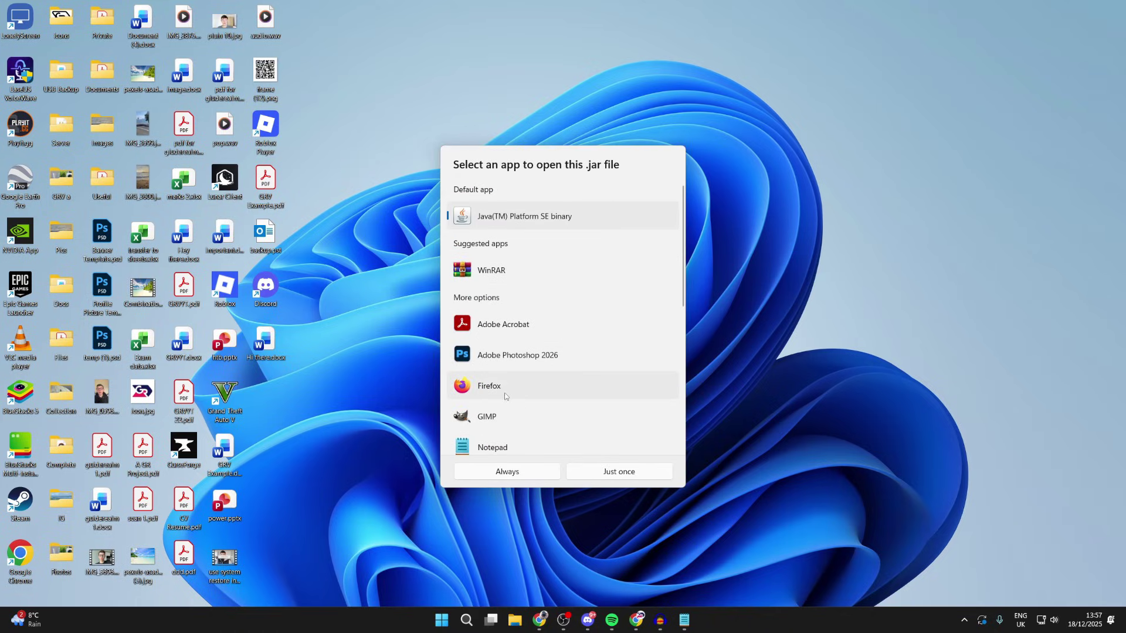
click(507, 471)
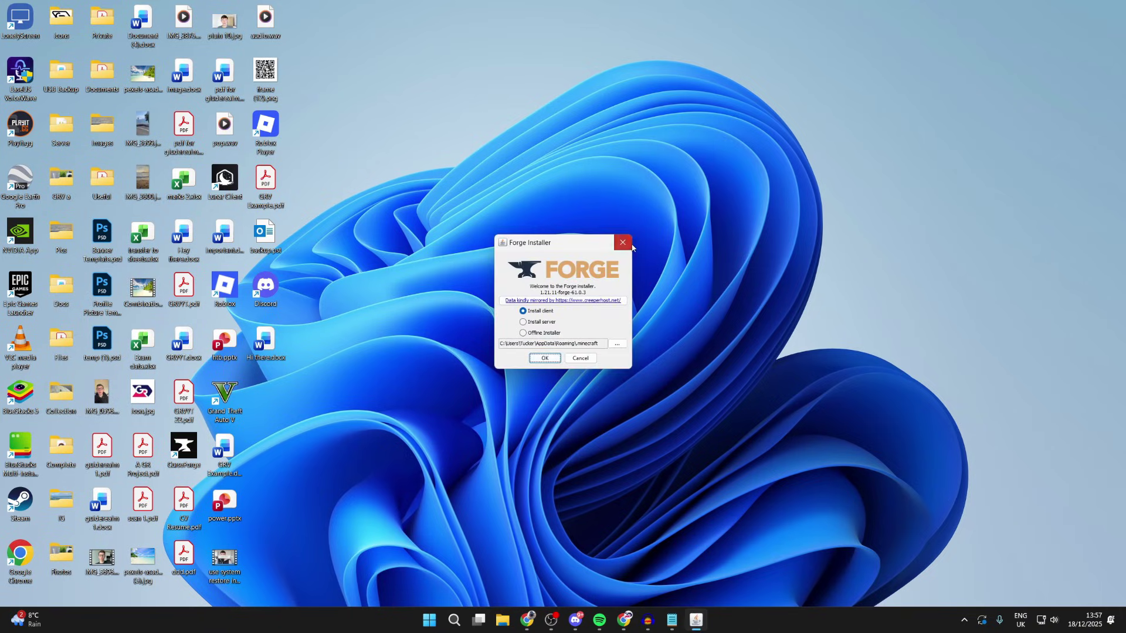
click(623, 242)
- Download and run jarfix.exe from the Löfflmann page, then relaunch the forge .jar
click(625, 620)
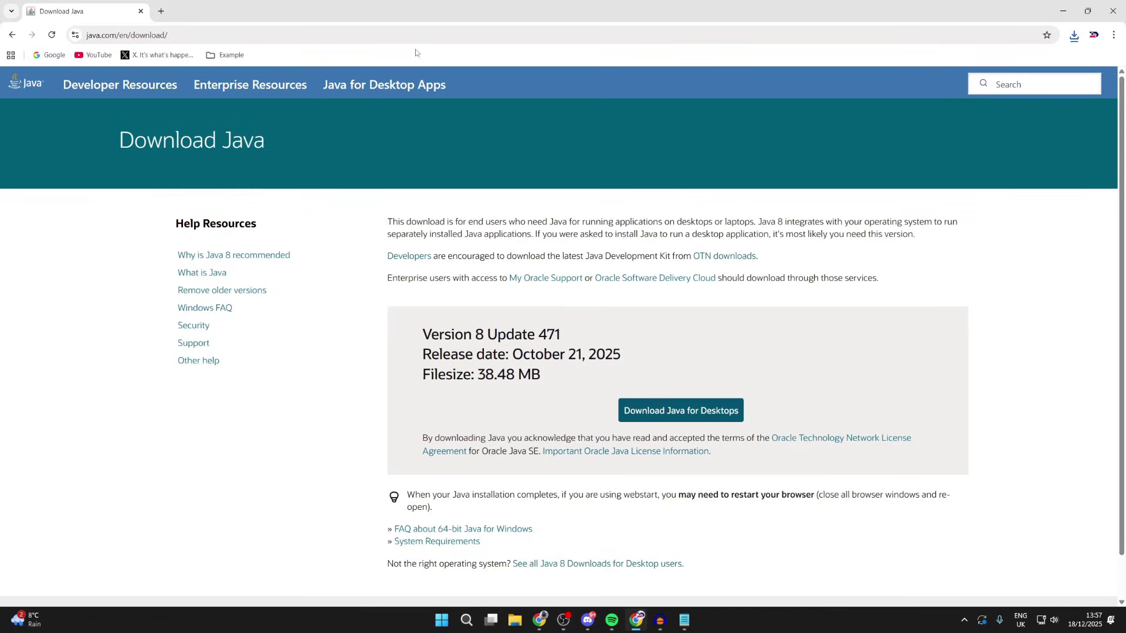
text(jar)
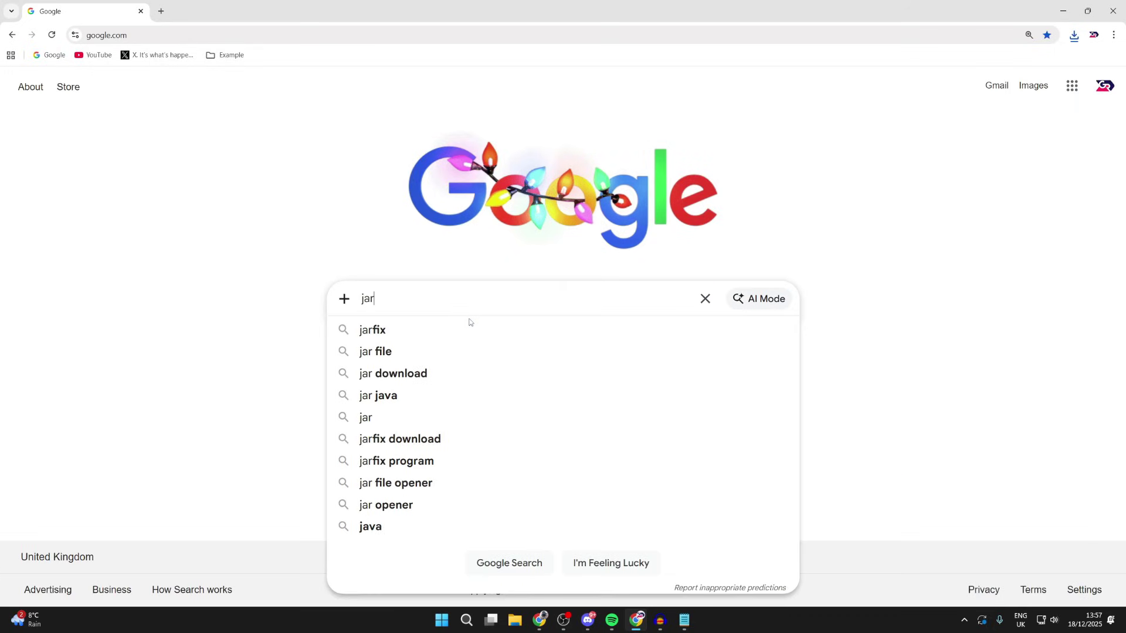
text(fix)
key(Return)
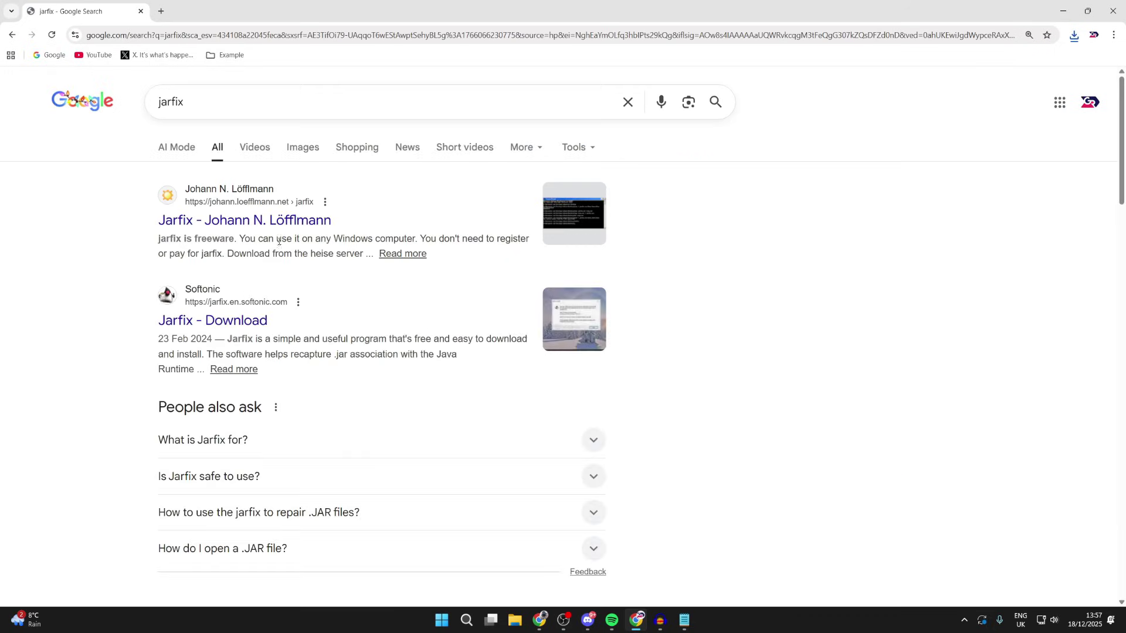
click(240, 221)
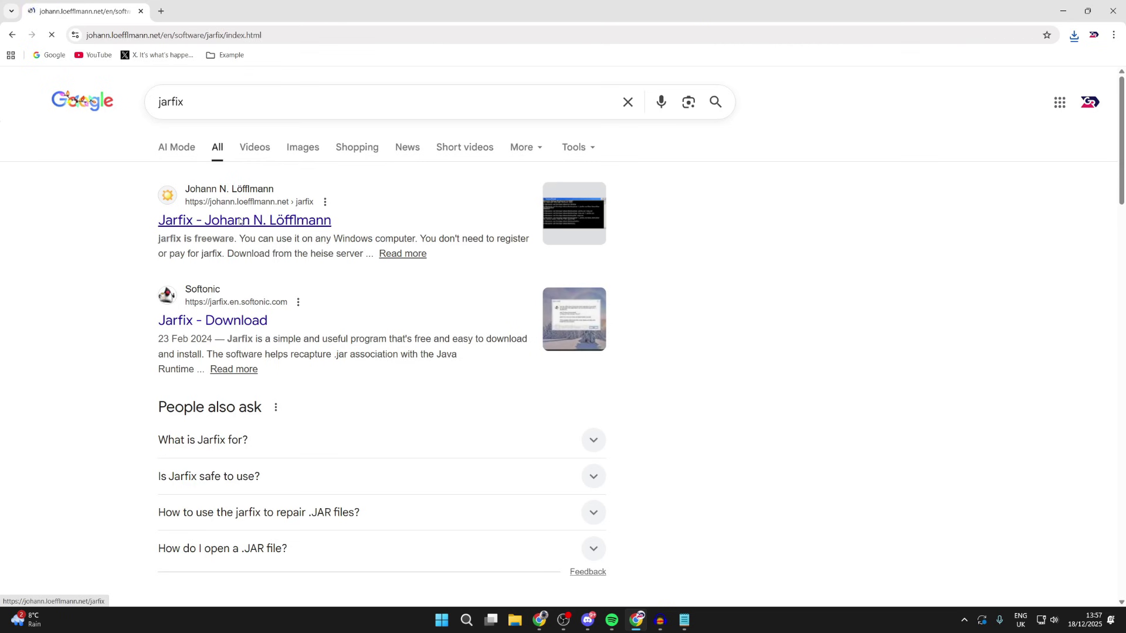
scroll(425, 341, down, 1)
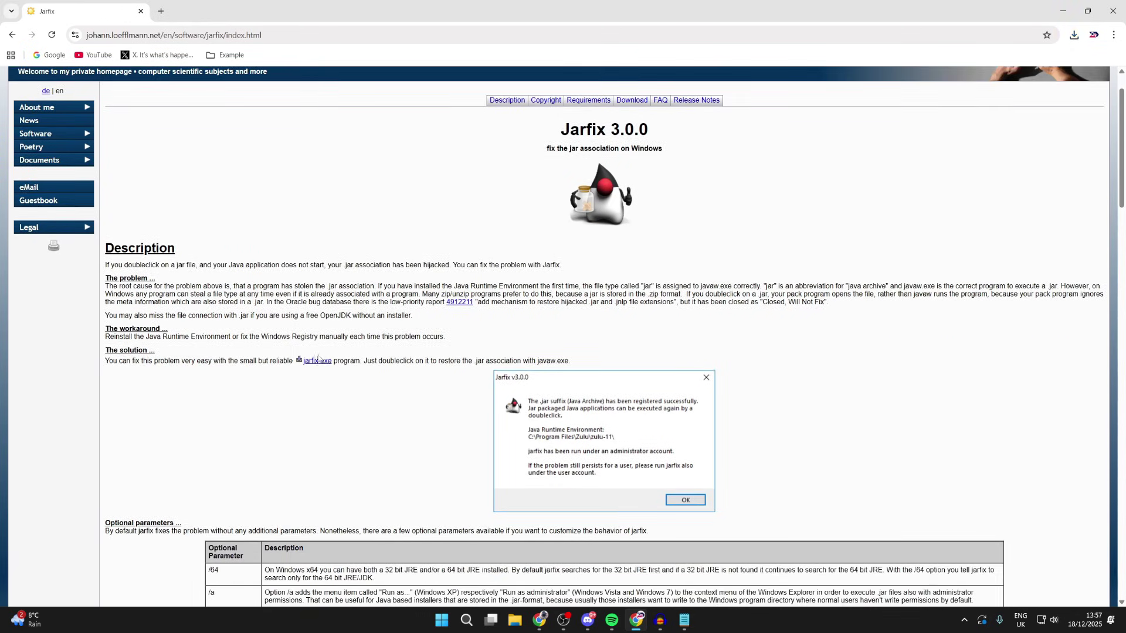
click(318, 360)
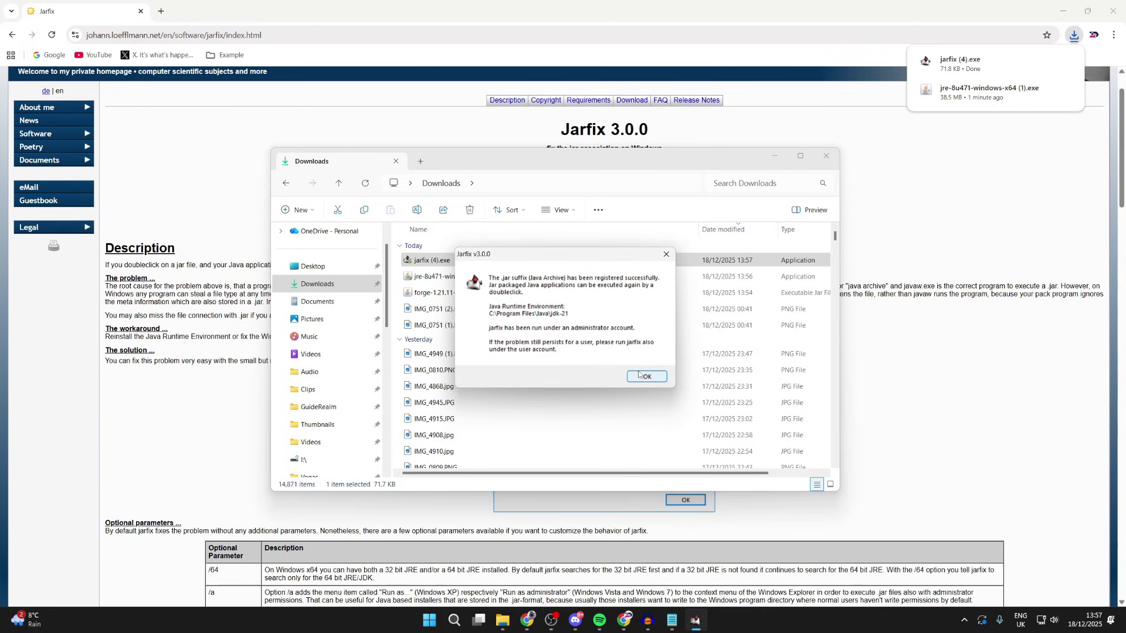
click(646, 377)
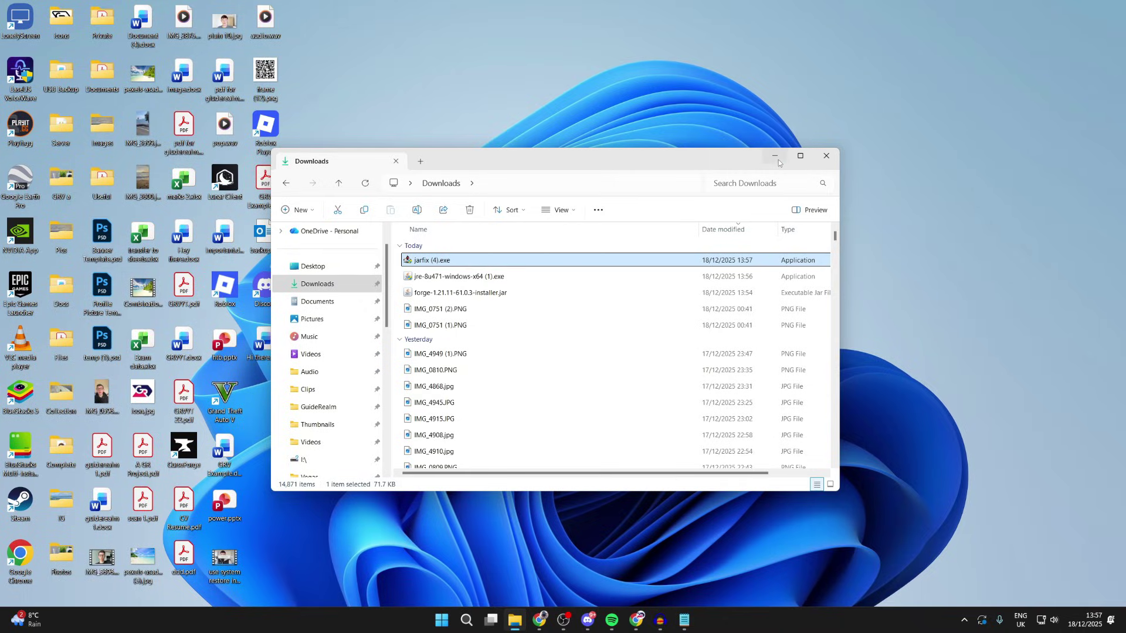
click(774, 155)
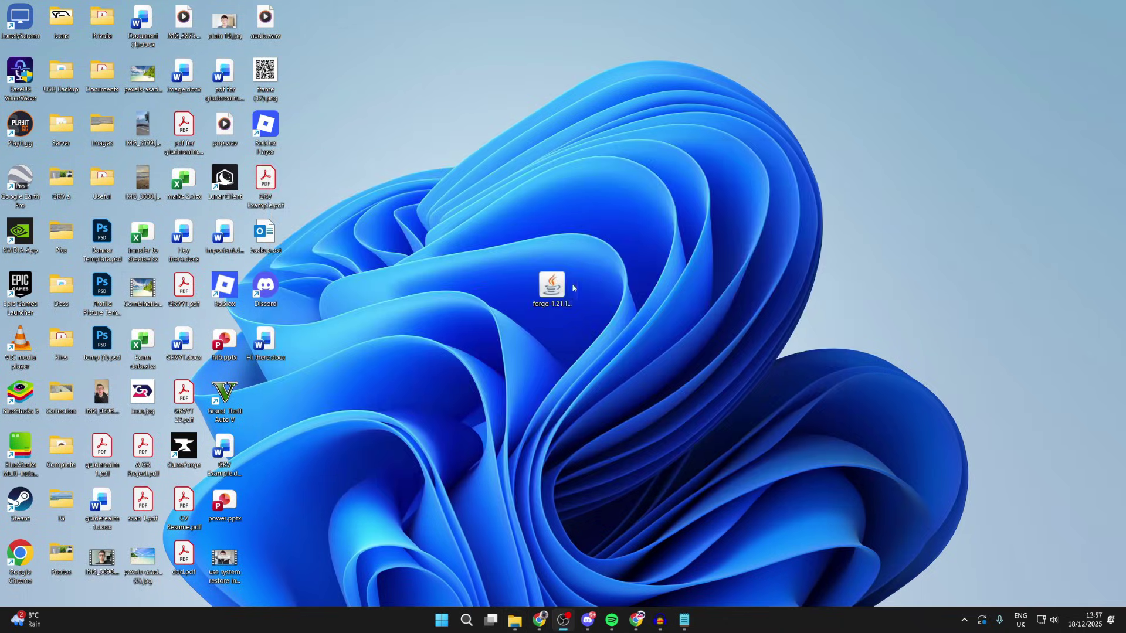
double_click(552, 286)
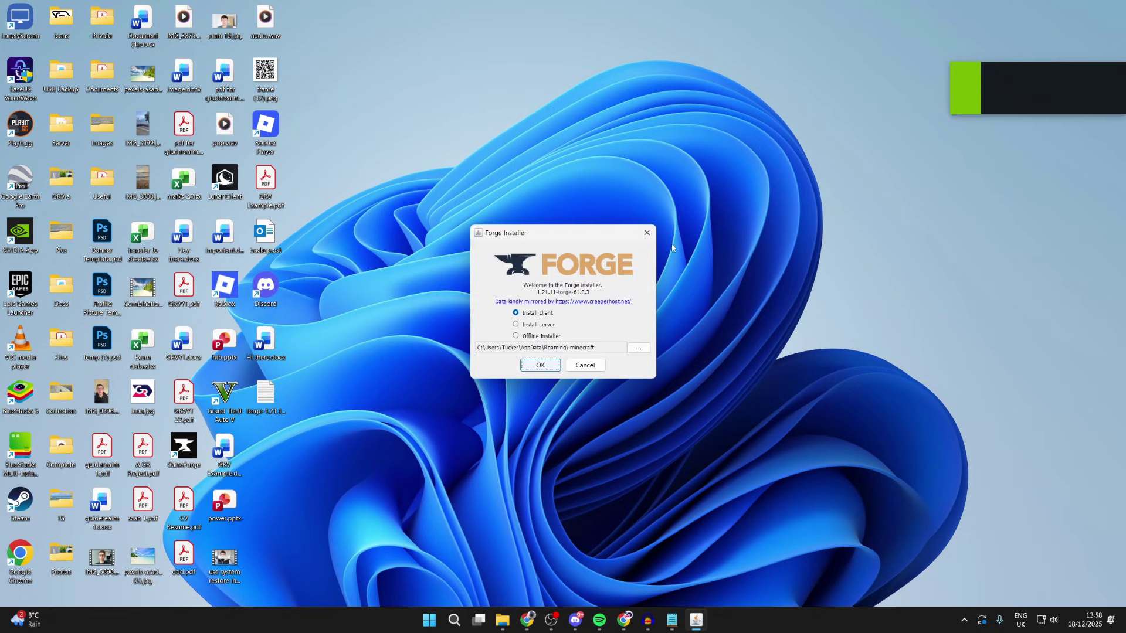